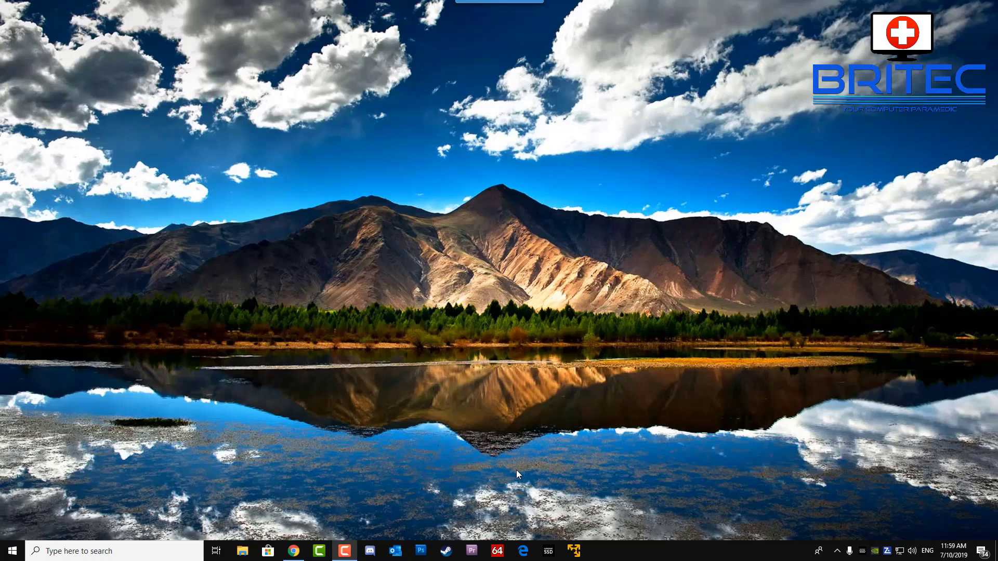
# Open the Windows 10 (C:) drive and check the hidden-files setting in Folder Options, changing nothing
pyautogui.click(243, 551)
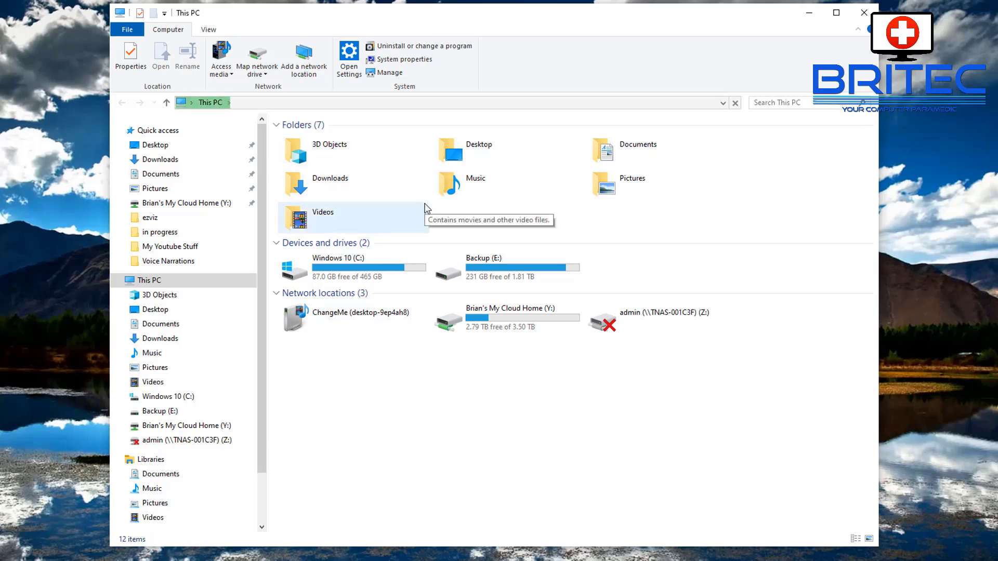
pyautogui.doubleClick(370, 265)
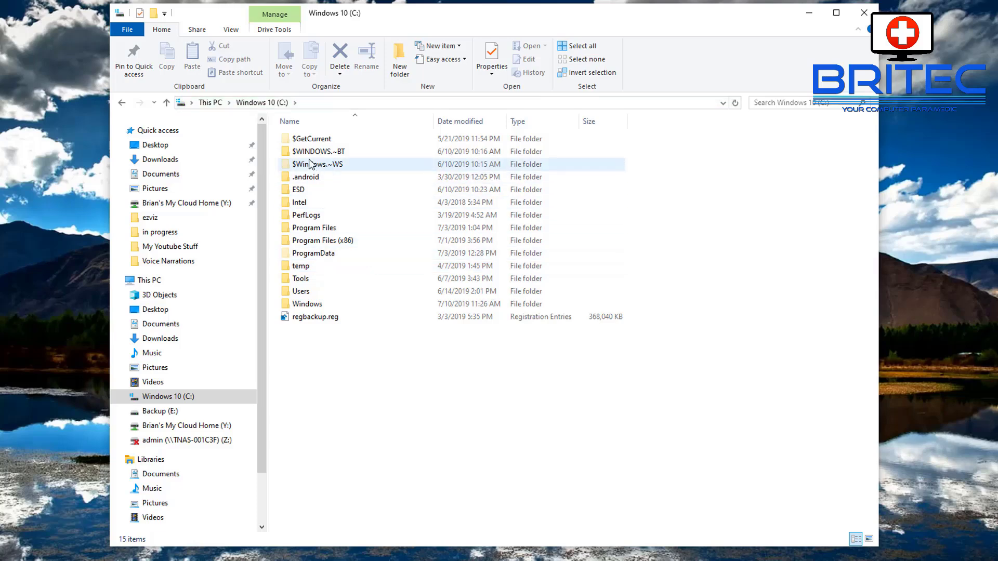
pyautogui.click(234, 32)
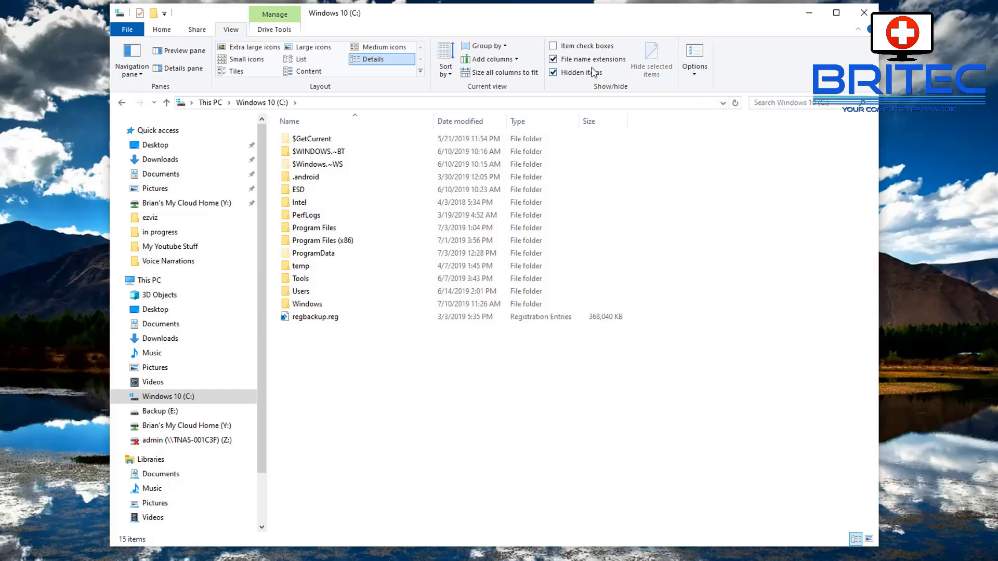
pyautogui.click(696, 62)
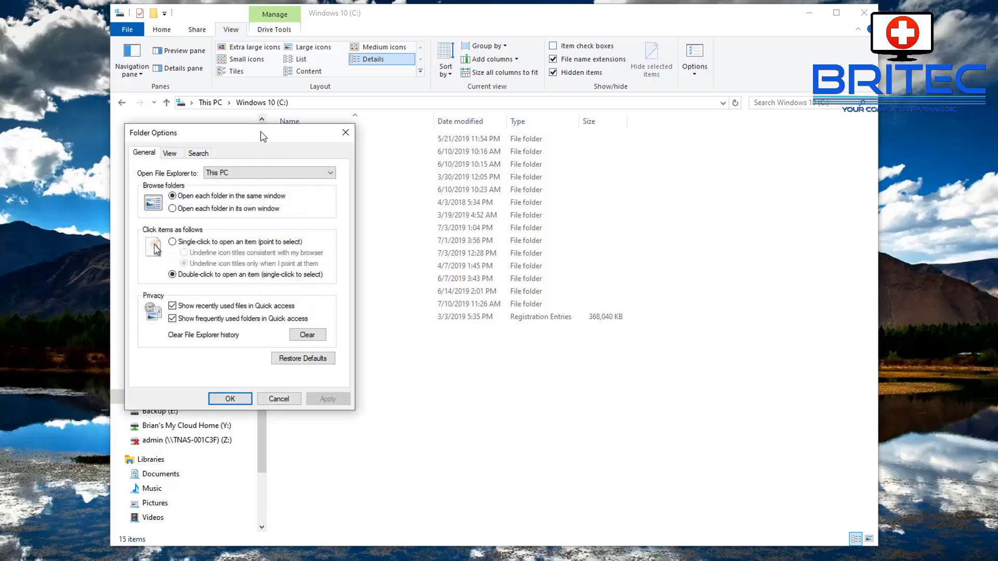
pyautogui.moveTo(263, 139); pyautogui.dragTo(445, 138)
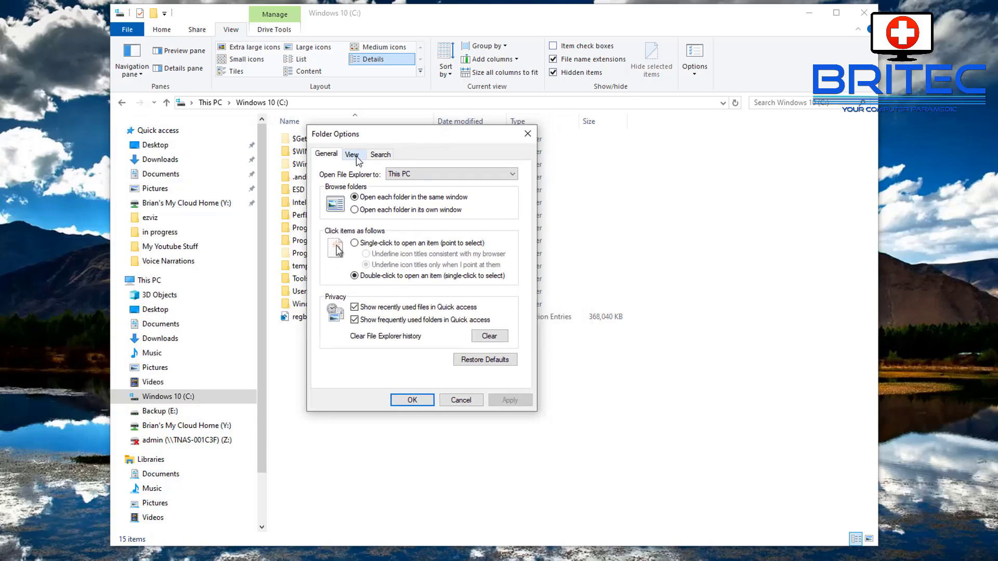
pyautogui.click(354, 154)
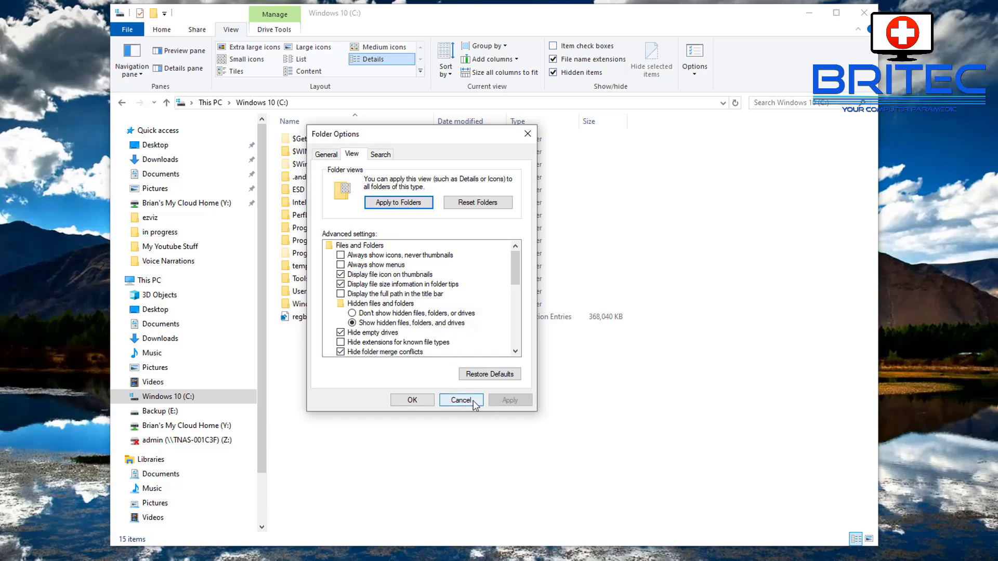
pyautogui.click(474, 402)
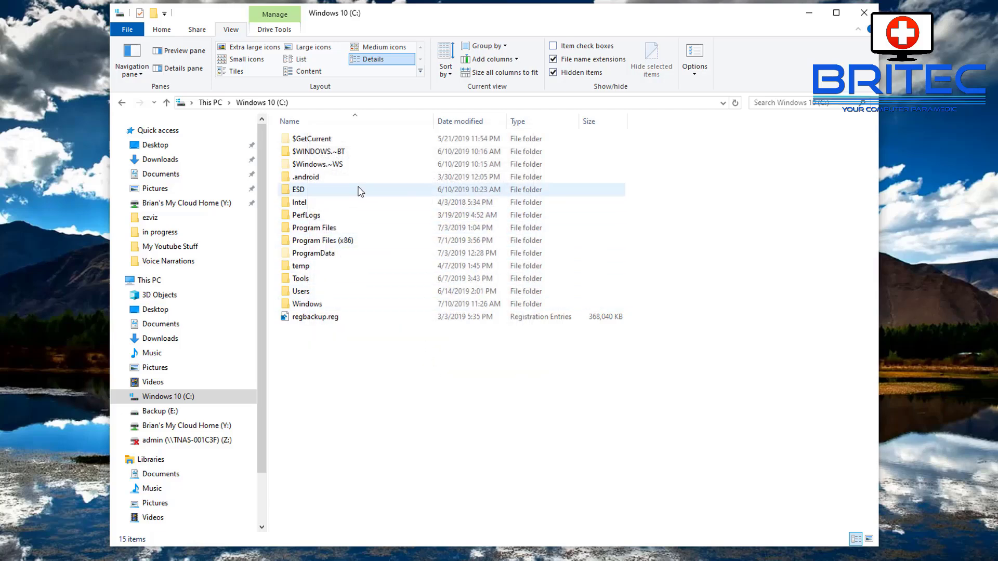
# Navigate Users > user profile > AppData > Local > Microsoft > Outlook > RoamCache
pyautogui.doubleClick(319, 293)
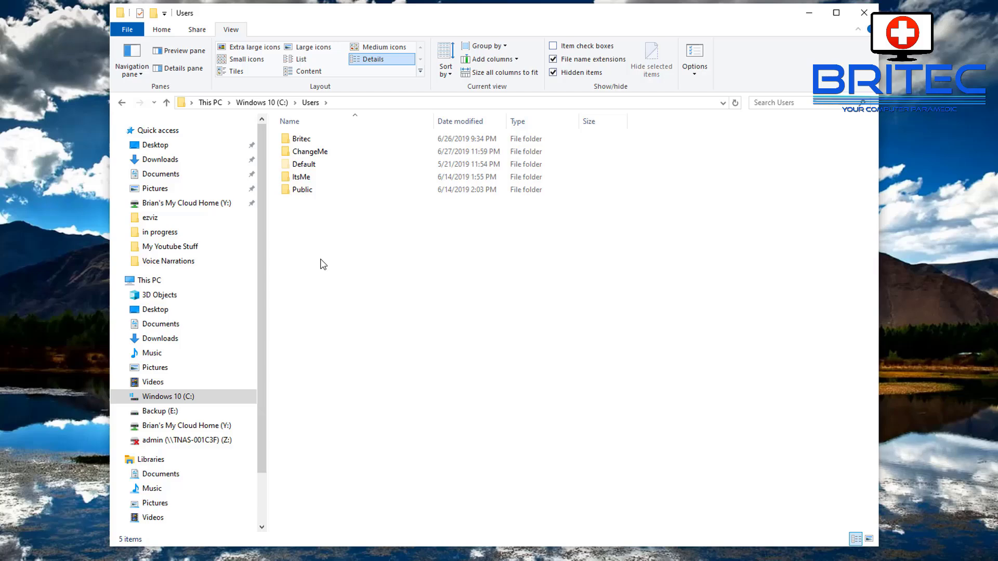
pyautogui.doubleClick(307, 153)
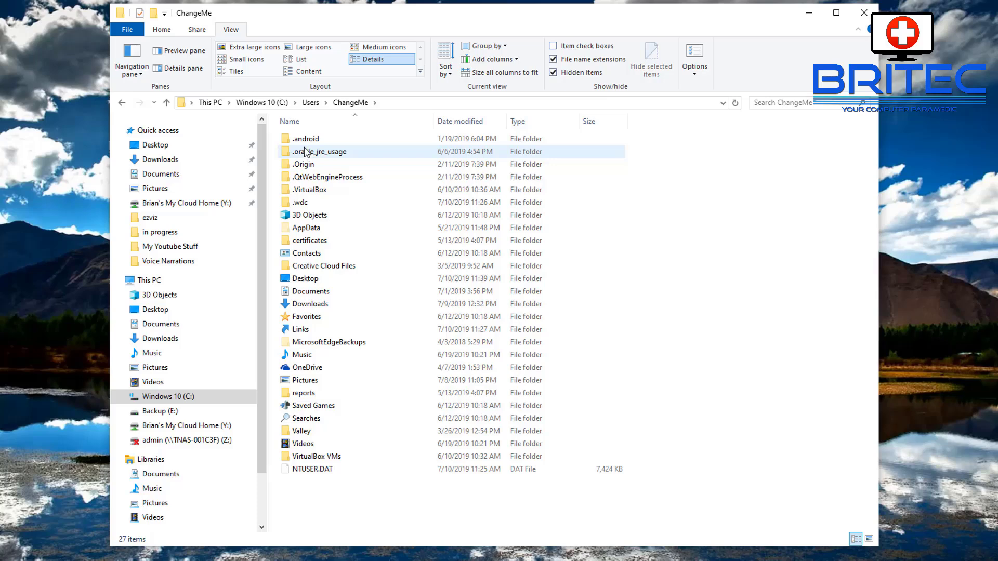
pyautogui.doubleClick(304, 229)
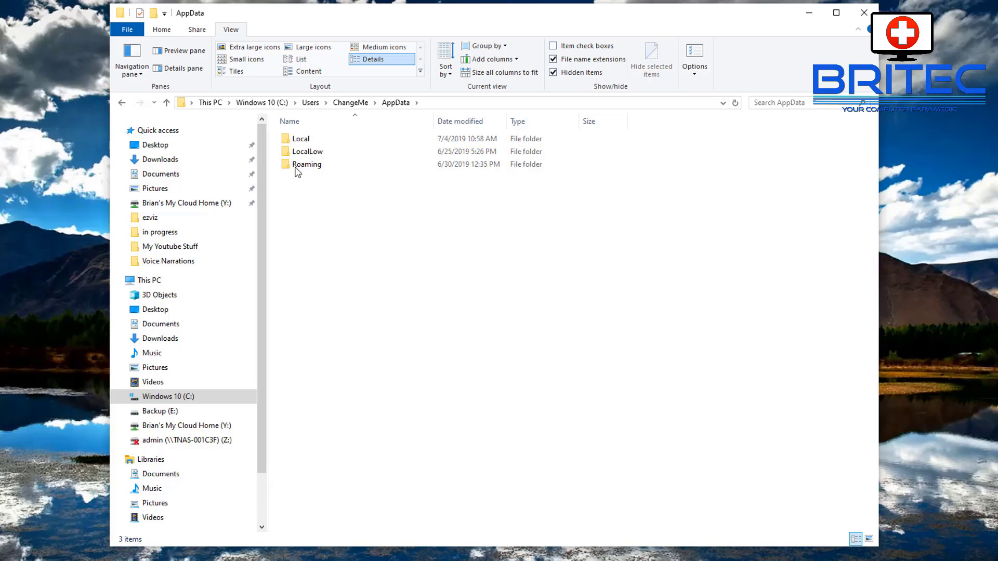
pyautogui.doubleClick(297, 140)
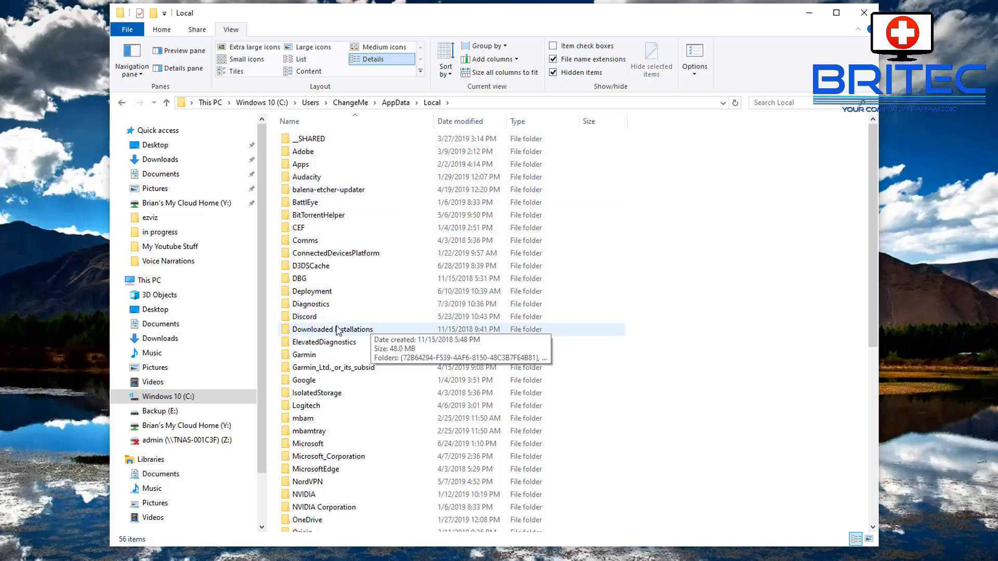
pyautogui.doubleClick(315, 445)
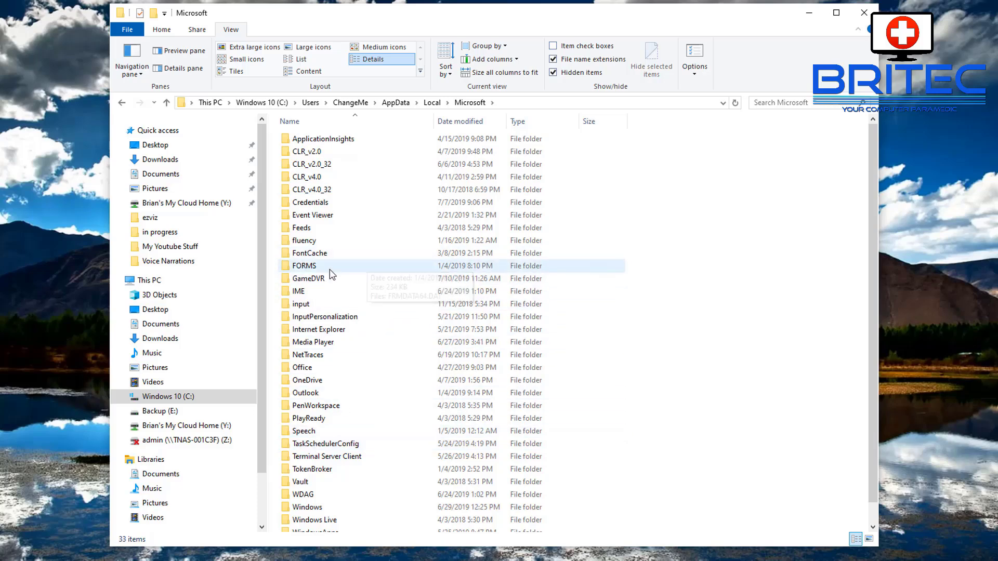
pyautogui.doubleClick(307, 393)
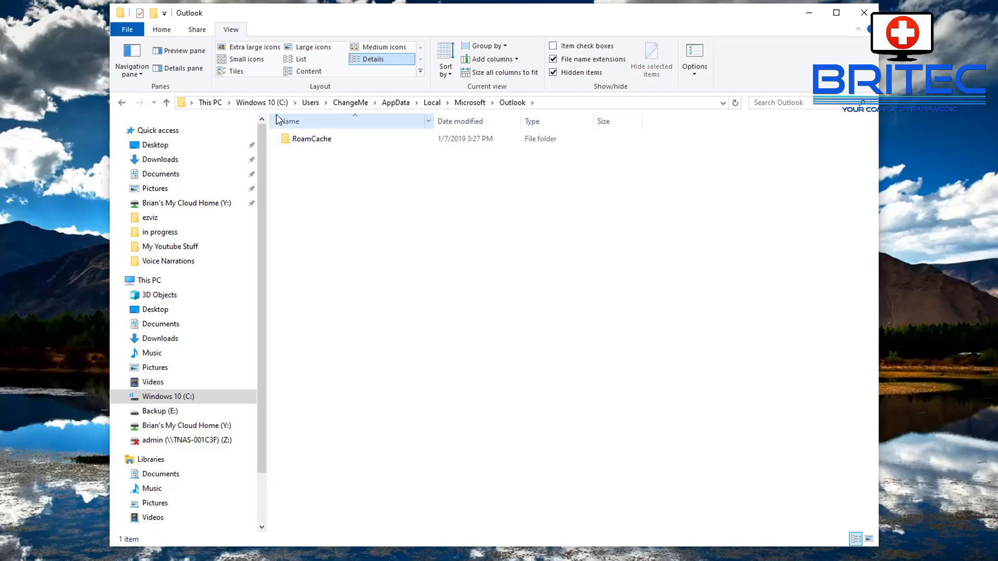
pyautogui.doubleClick(301, 138)
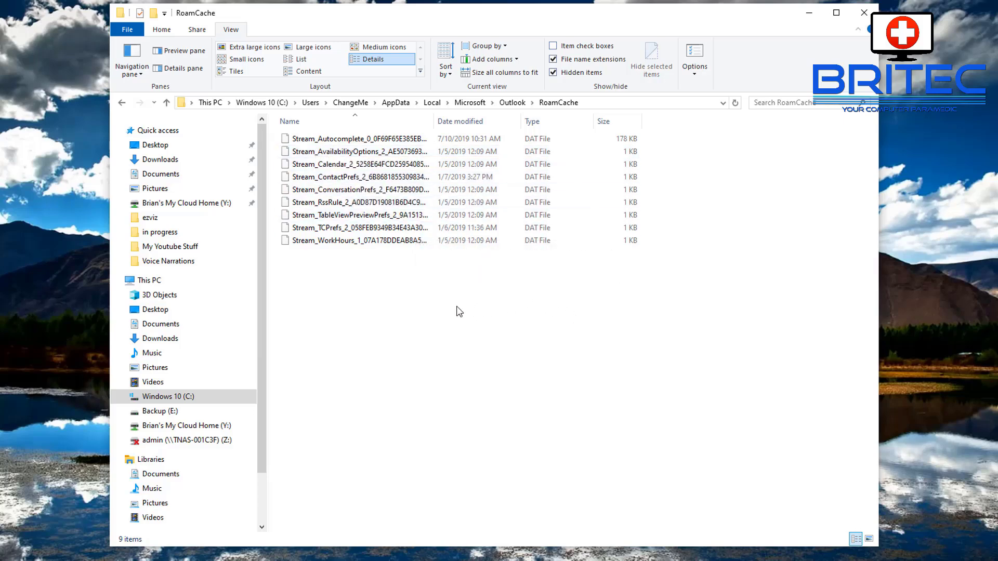
# Delete all nine Stream files from RoamCache and close File Explorer
pyautogui.moveTo(458, 311); pyautogui.dragTo(352, 133)
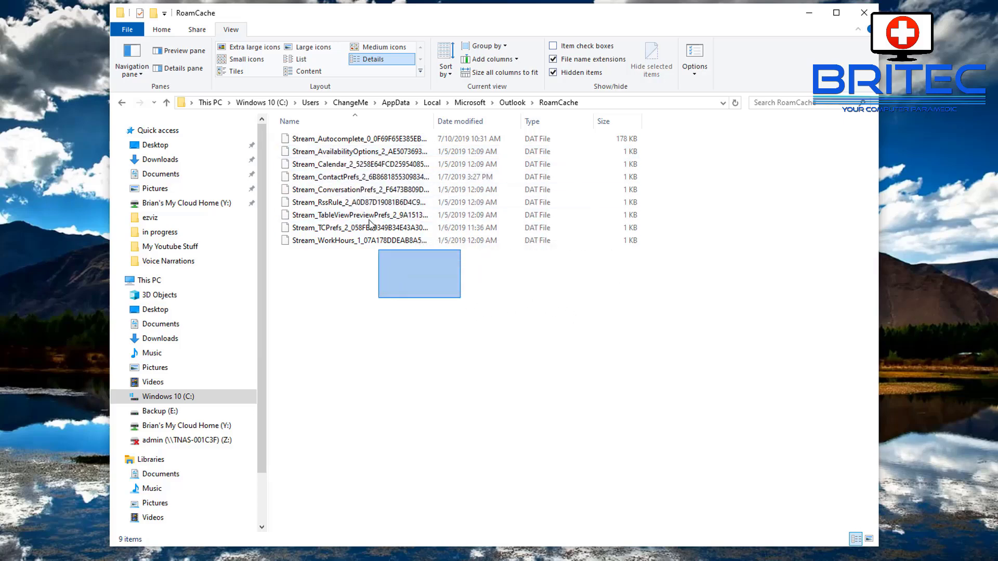
pyautogui.rightClick(358, 181)
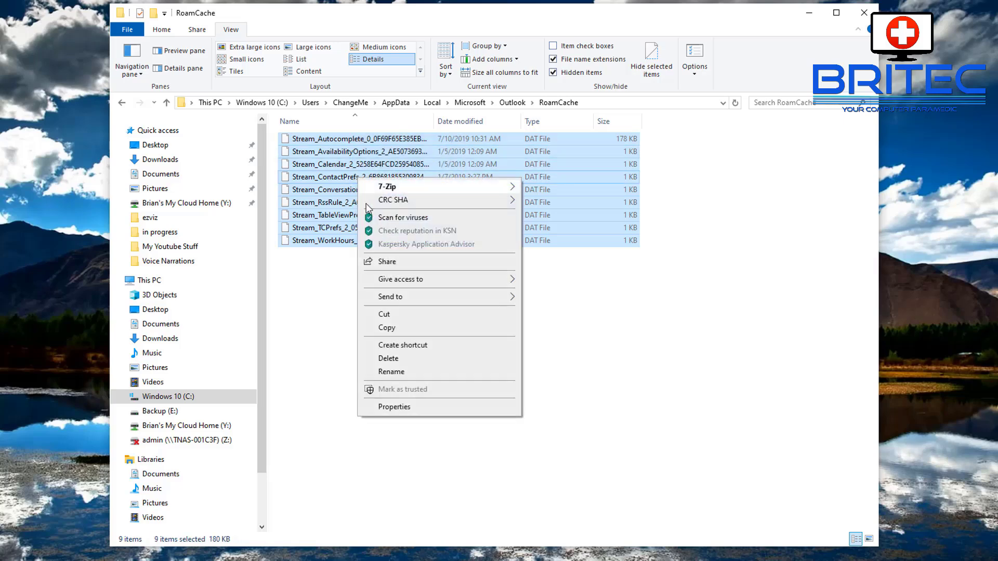
pyautogui.click(397, 359)
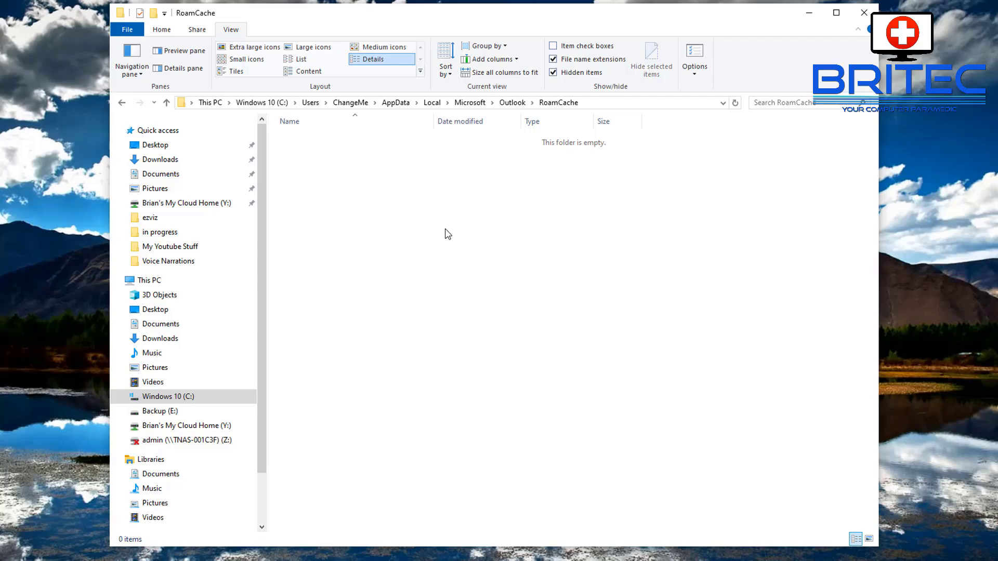
pyautogui.click(862, 12)
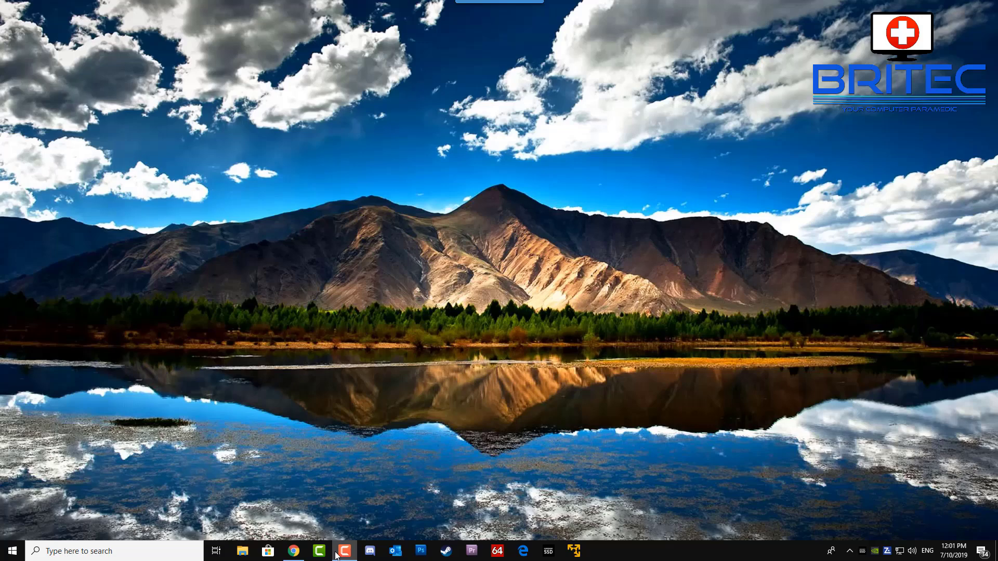
# Launch Outlook and bring up Outlook Options from the File menu
pyautogui.click(397, 552)
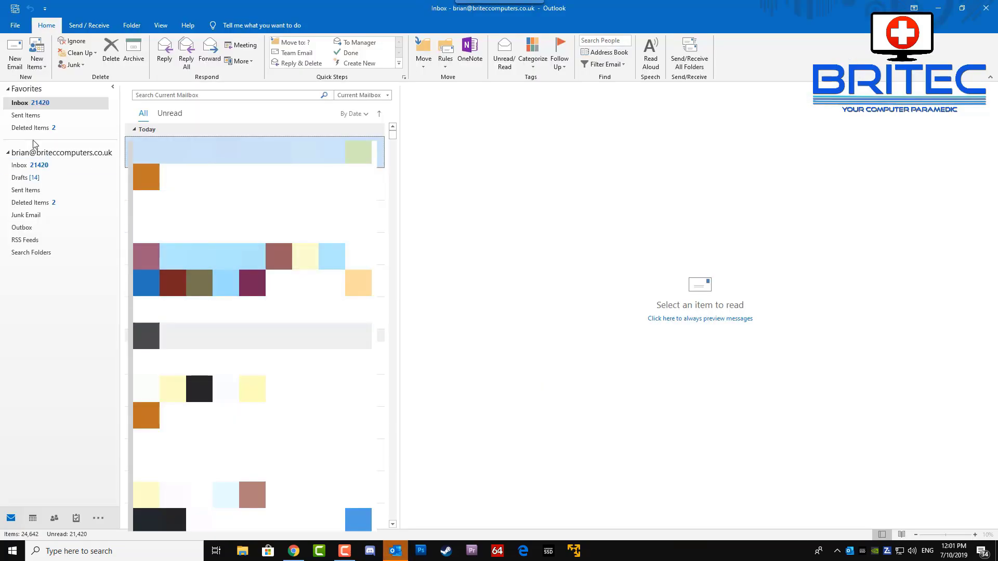
pyautogui.click(13, 26)
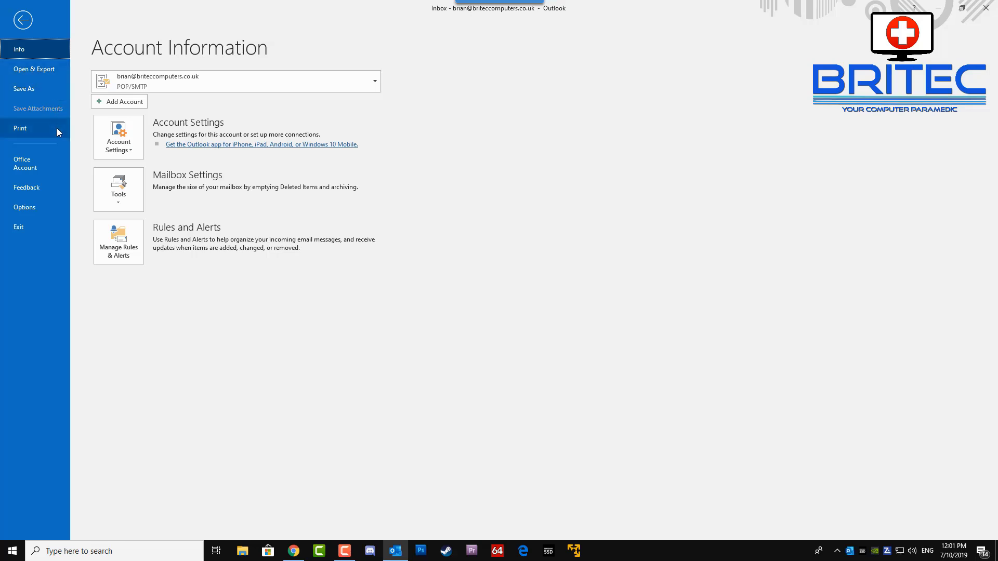
pyautogui.click(24, 208)
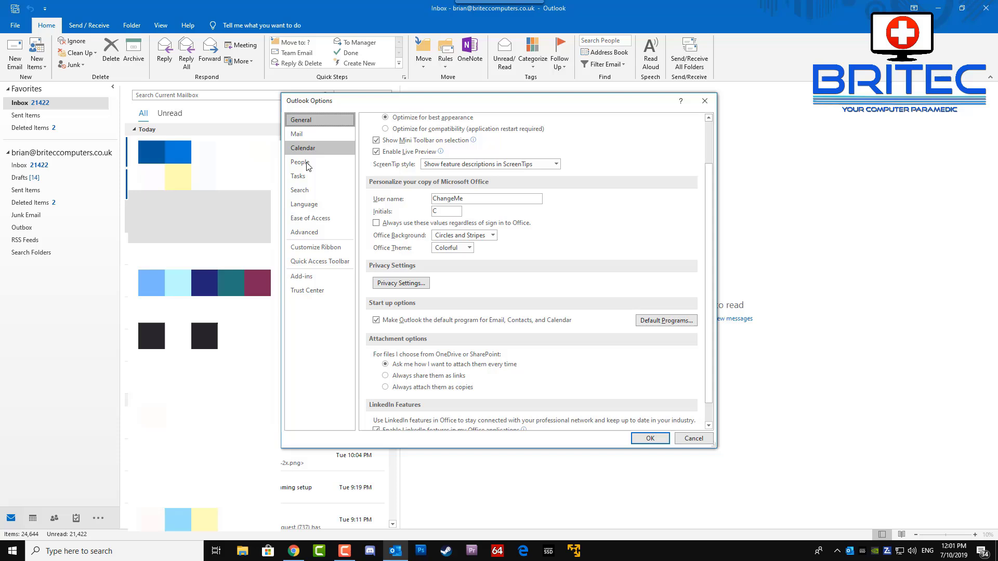
# Show the Mail settings and scroll down to the Send messages section
pyautogui.click(306, 134)
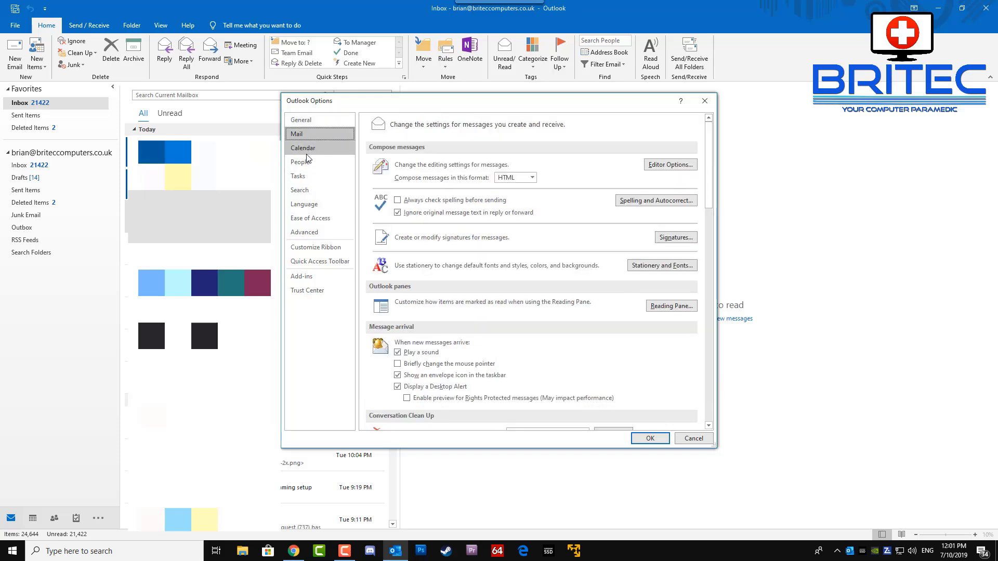
pyautogui.scroll(-2, 436, 260)
pyautogui.scroll(-2, 432, 260)
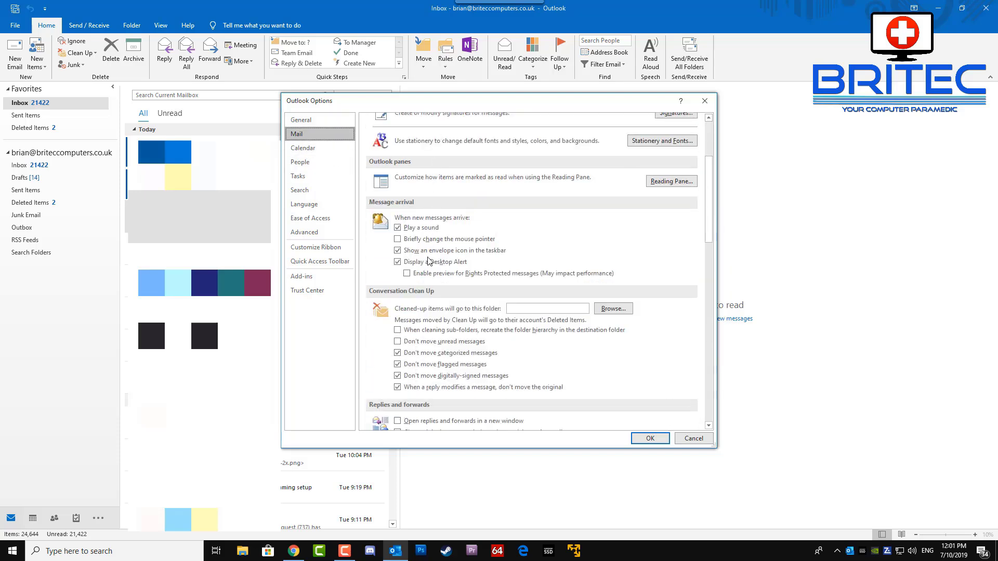
pyautogui.scroll(-1, 429, 249)
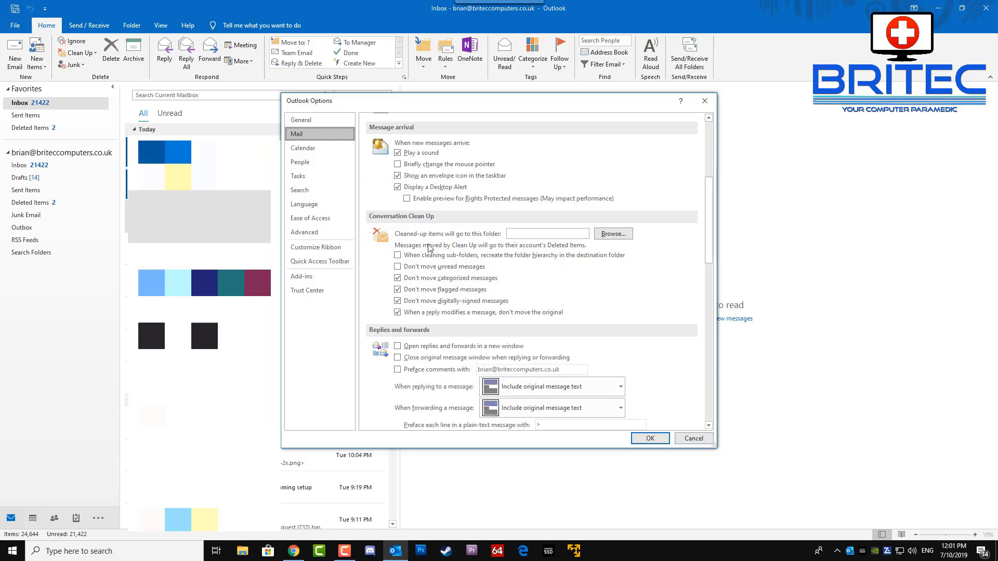
pyautogui.scroll(-4, 429, 248)
pyautogui.scroll(-2, 428, 248)
pyautogui.scroll(-2, 404, 251)
pyautogui.scroll(-2, 404, 251)
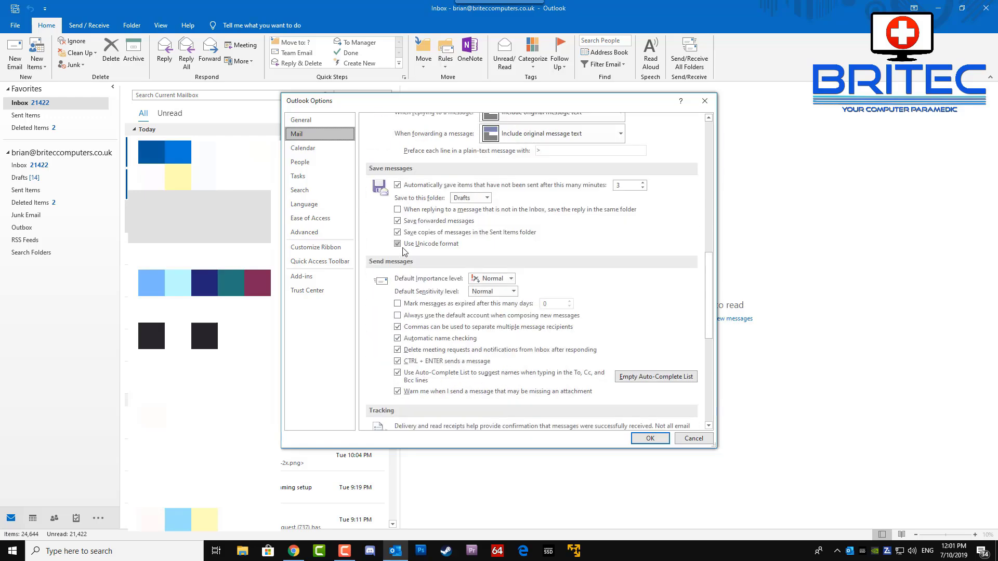
pyautogui.scroll(-2, 404, 251)
pyautogui.scroll(-1, 404, 252)
pyautogui.scroll(-1, 404, 251)
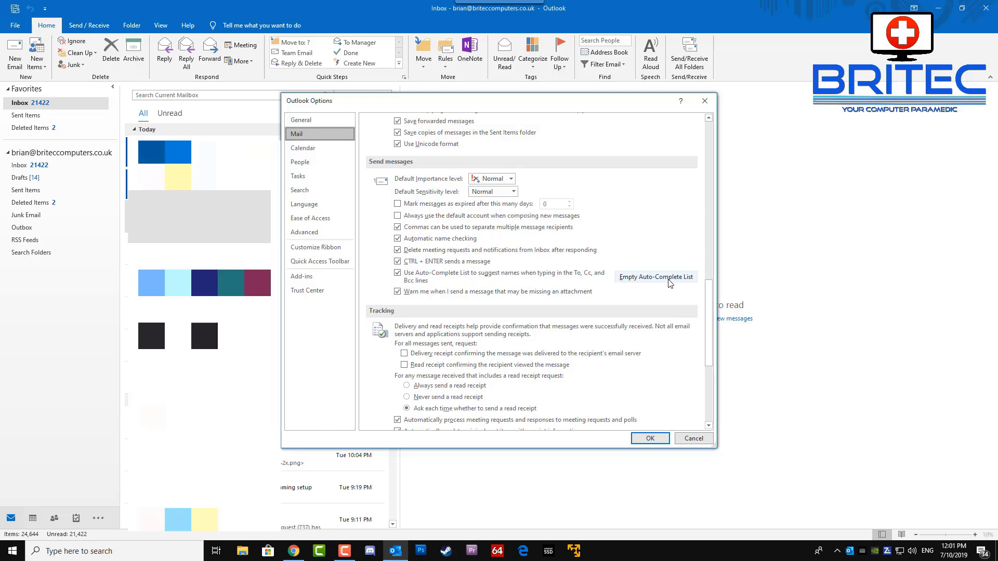
# Empty the Auto-Complete list, confirm, and close Options with OK
pyautogui.click(669, 281)
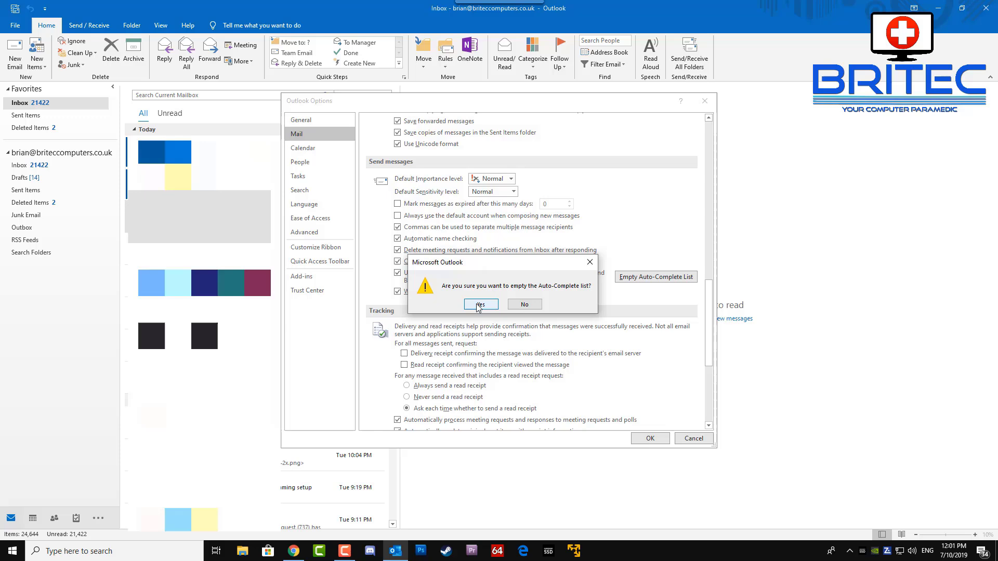
pyautogui.click(479, 305)
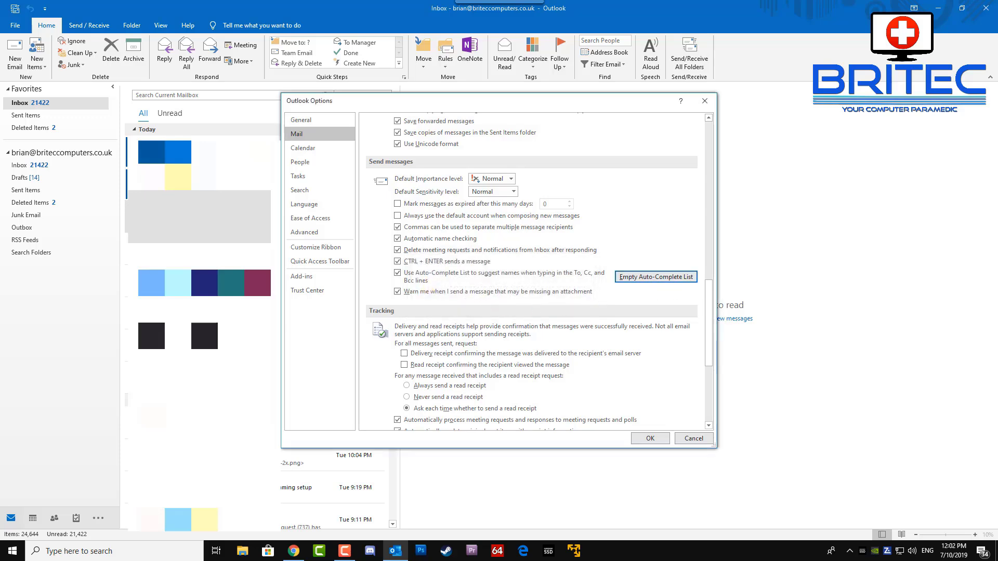
pyautogui.click(650, 438)
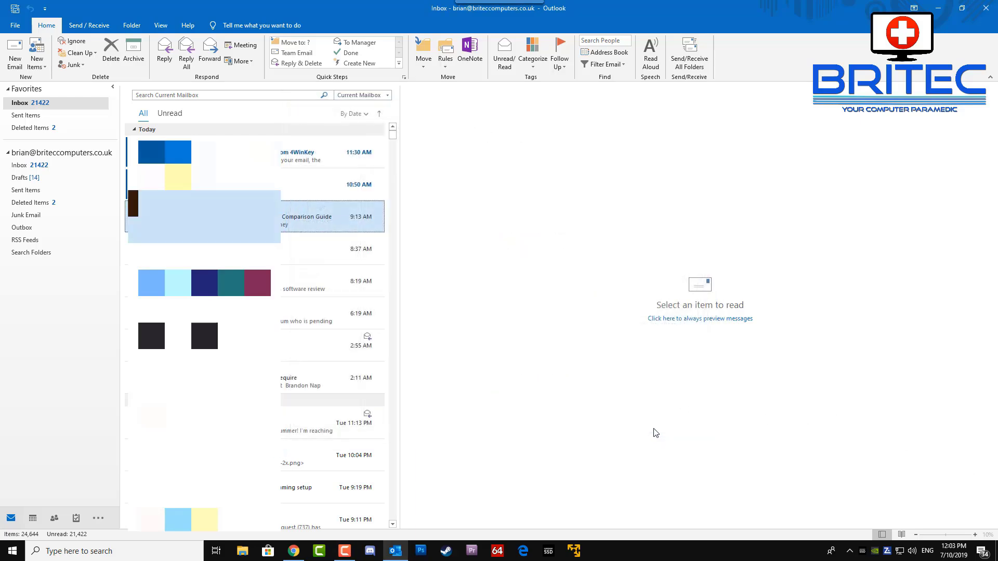
# Close the Outlook window
pyautogui.click(985, 15)
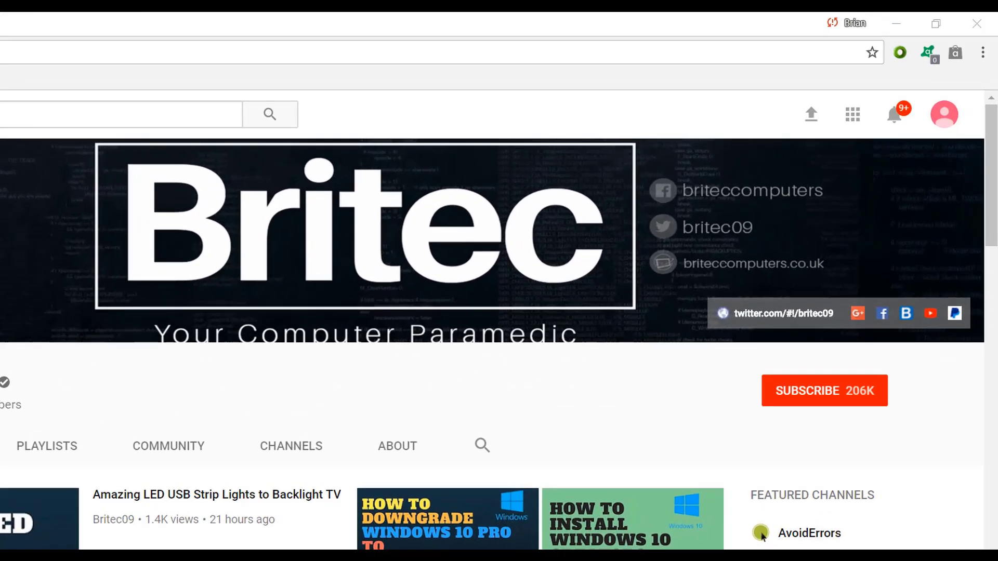
# Subscribe to the Britec channel on its YouTube page
pyautogui.click(835, 404)
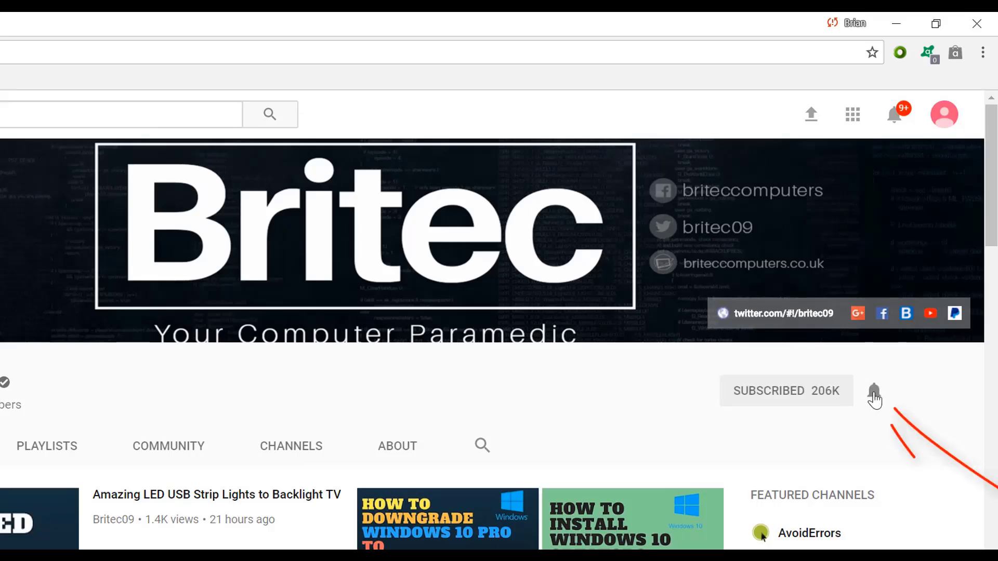